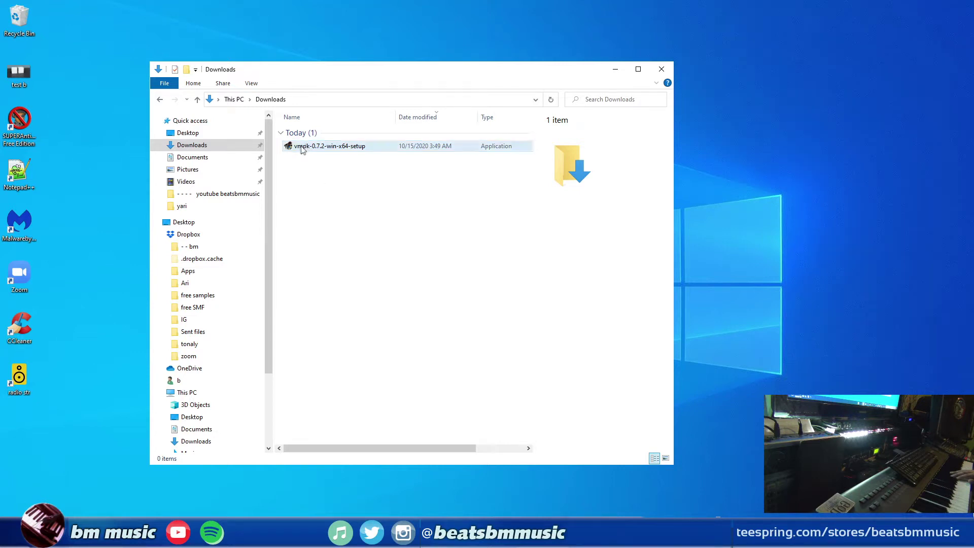
# Step: Run the vmpk-0.7.2-win-x64-setup installer from the Downloads folder
pyautogui.click(303, 150)
pyautogui.doubleClick(306, 147)
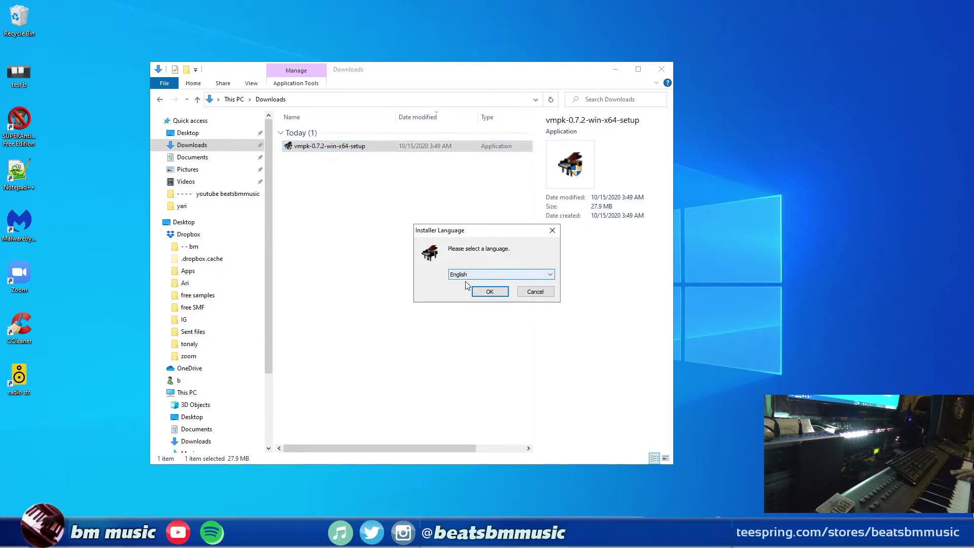
# Step: Minimize Downloads, choose English as installer language, and accept the GNU GPL license
pyautogui.click(614, 73)
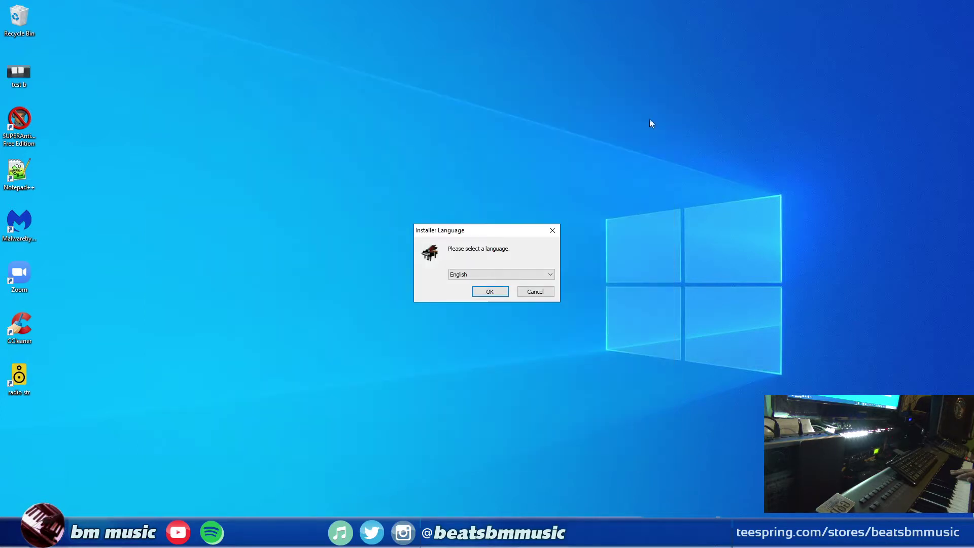
pyautogui.click(485, 294)
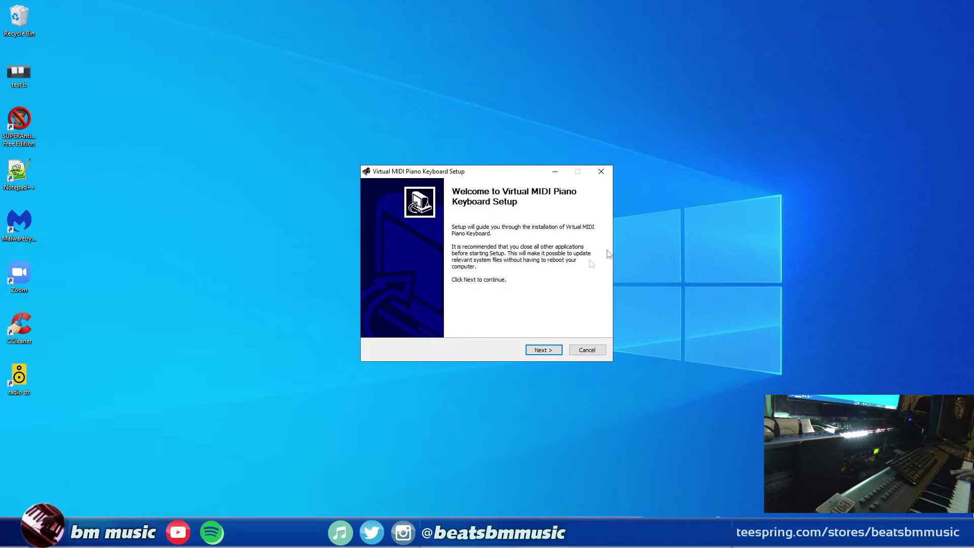
pyautogui.click(551, 351)
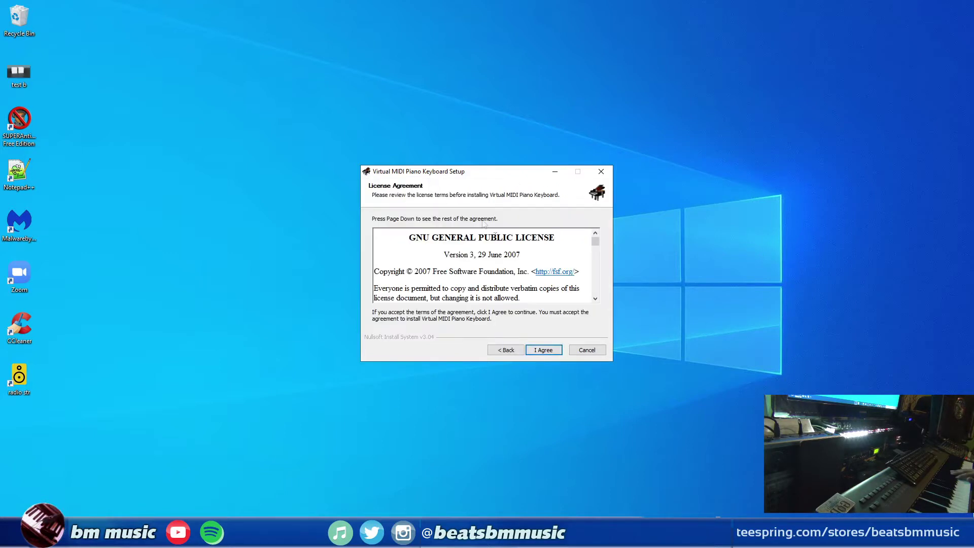
pyautogui.click(545, 351)
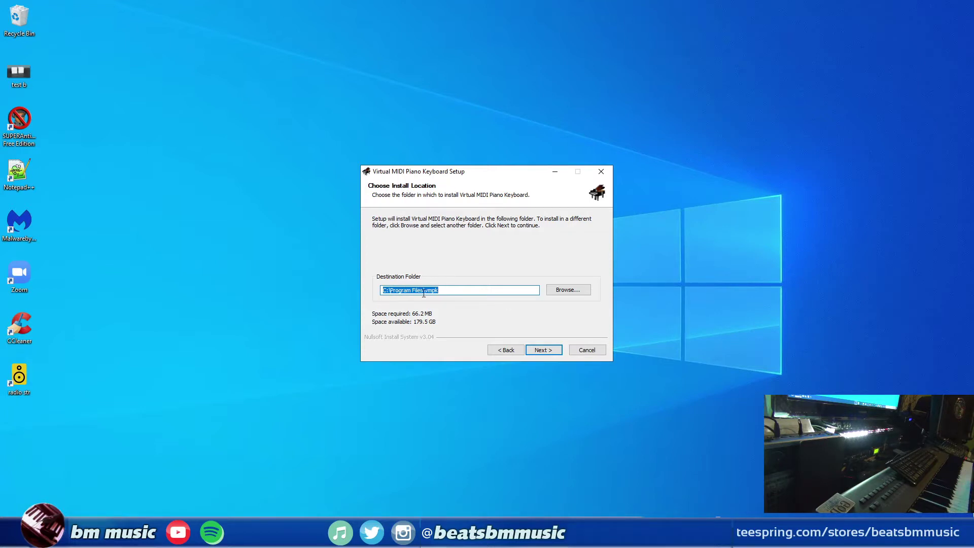
# Step: Install VMPK into the default C:\Program Files\vmpk folder and finish setup
pyautogui.click(398, 292)
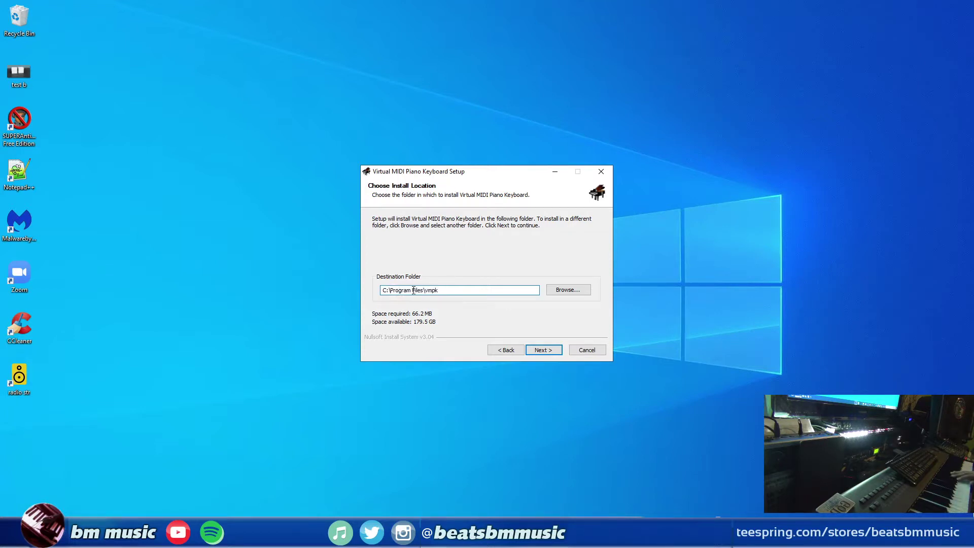
pyautogui.click(544, 350)
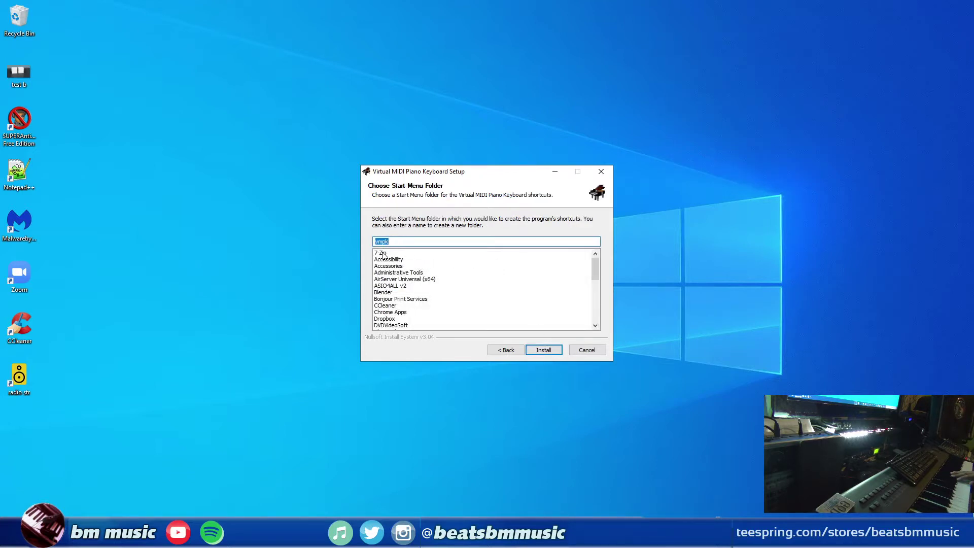
pyautogui.click(542, 349)
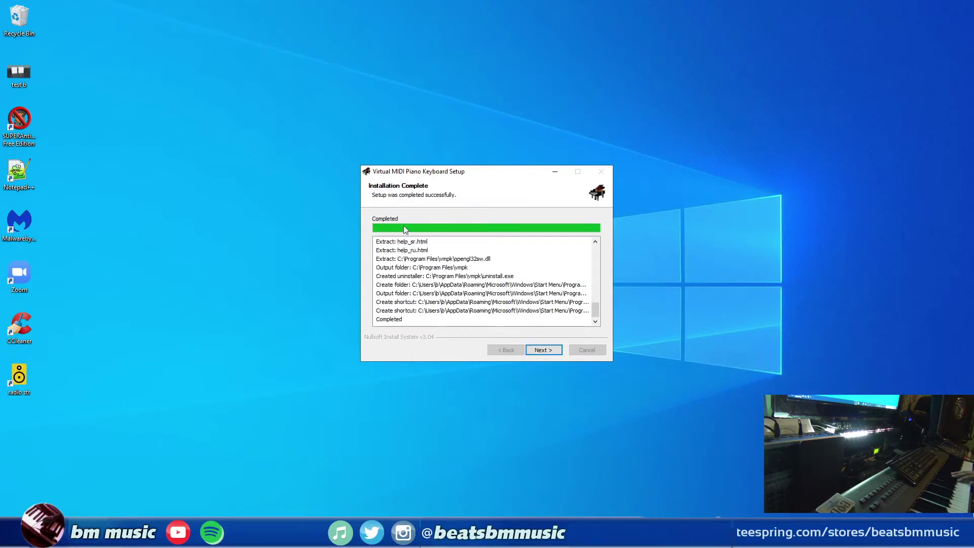
pyautogui.click(558, 348)
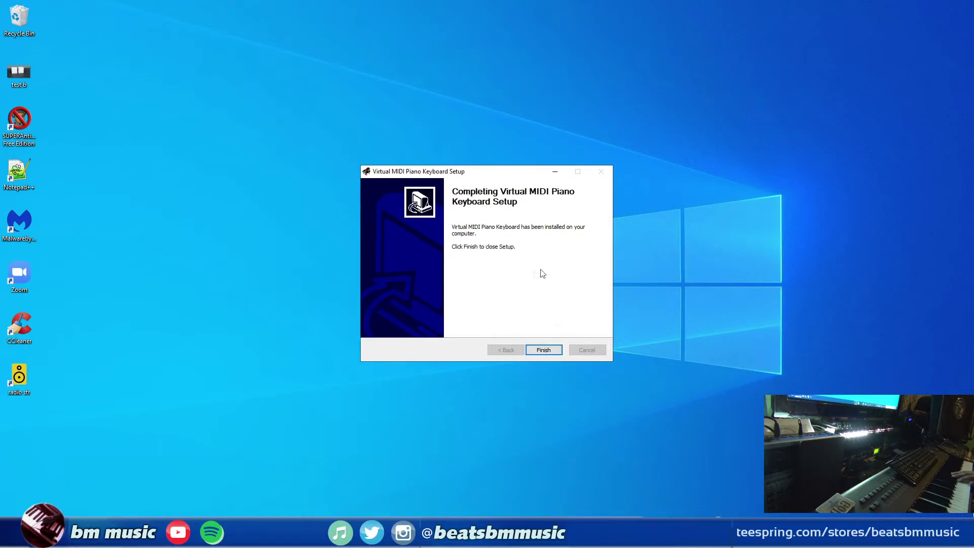
pyautogui.click(544, 350)
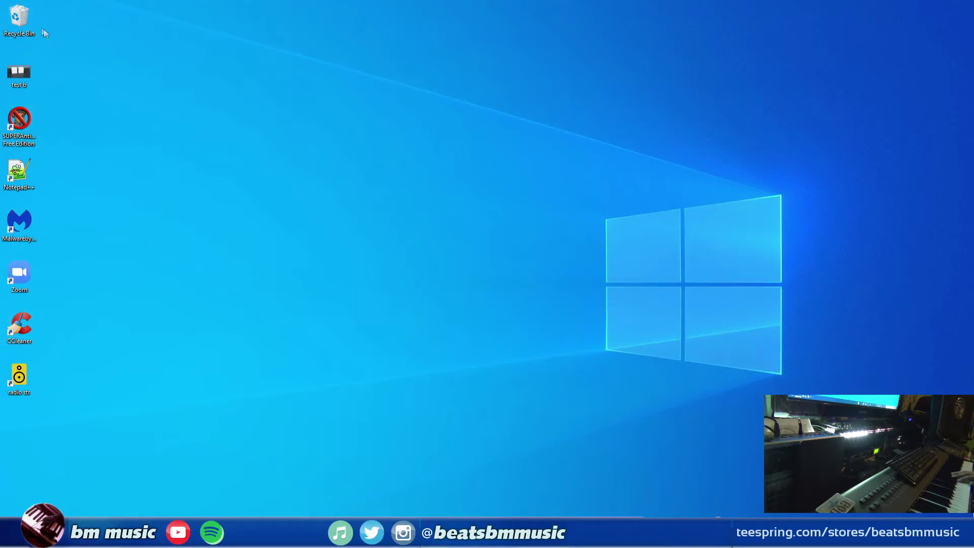
# Step: Launch VMPK from the vmpk folder in the Start menu and move its window up
pyautogui.press('super')
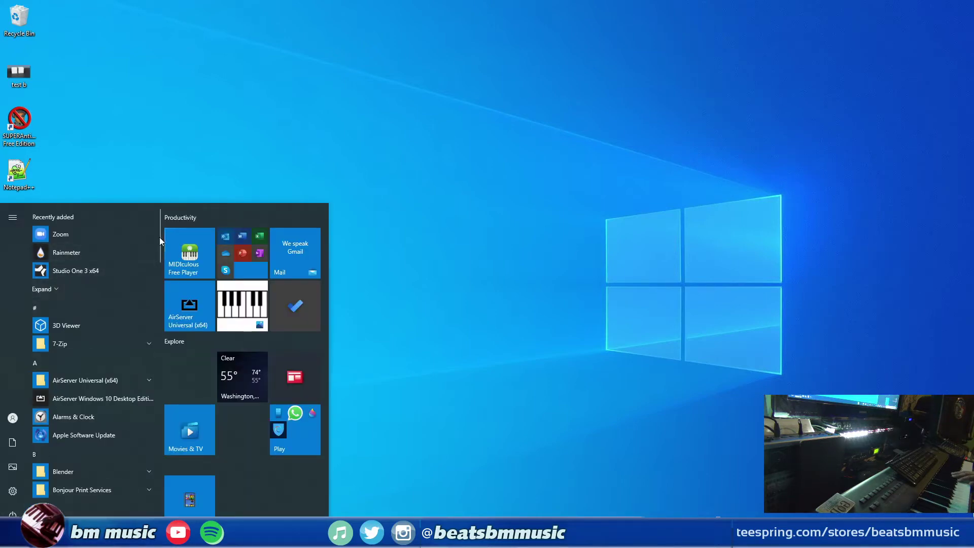
pyautogui.moveTo(159, 237); pyautogui.dragTo(166, 461)
pyautogui.click(63, 436)
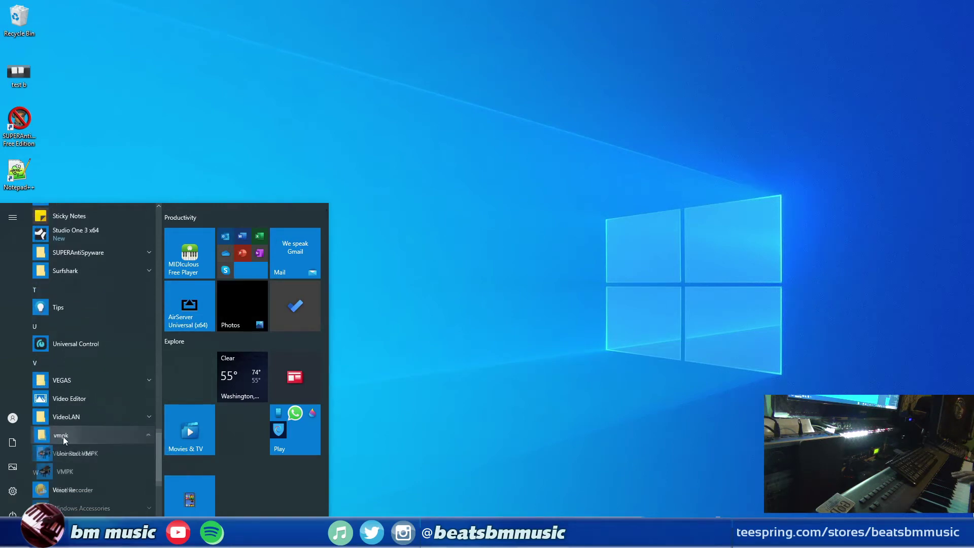
pyautogui.click(65, 472)
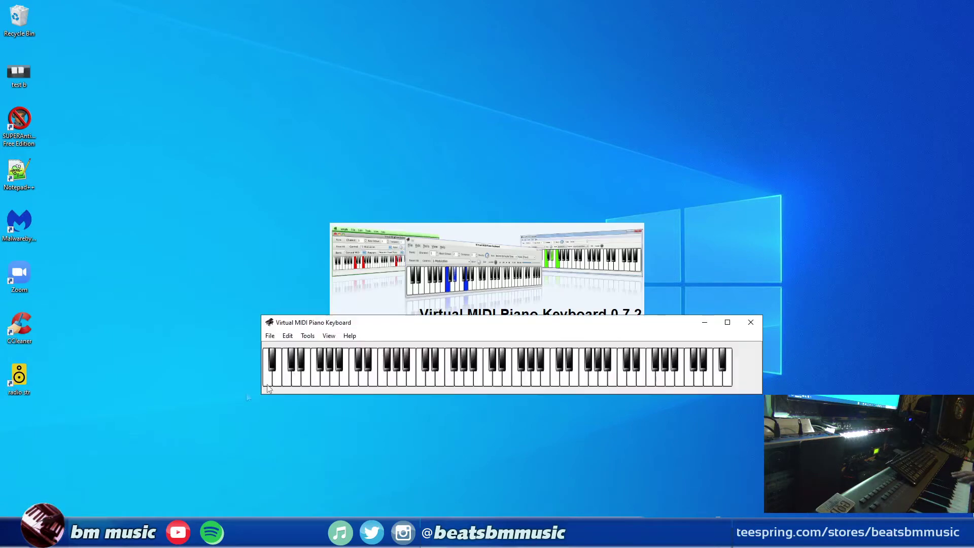
pyautogui.moveTo(521, 327); pyautogui.dragTo(511, 245)
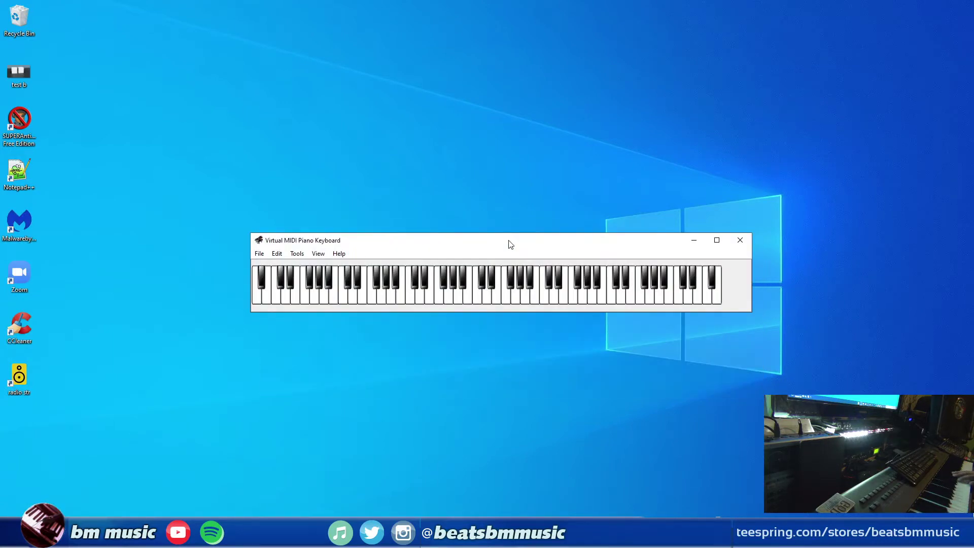
# Step: In MIDI Connections, enable MIDI input from AudioBox 1818VSL MIDI In and confirm
pyautogui.click(259, 254)
pyautogui.moveTo(279, 256)
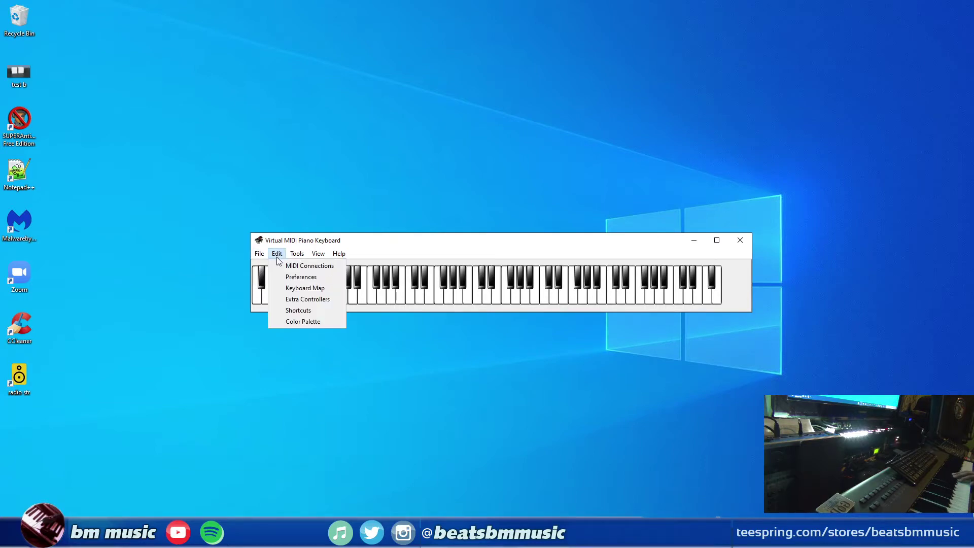
pyautogui.click(298, 270)
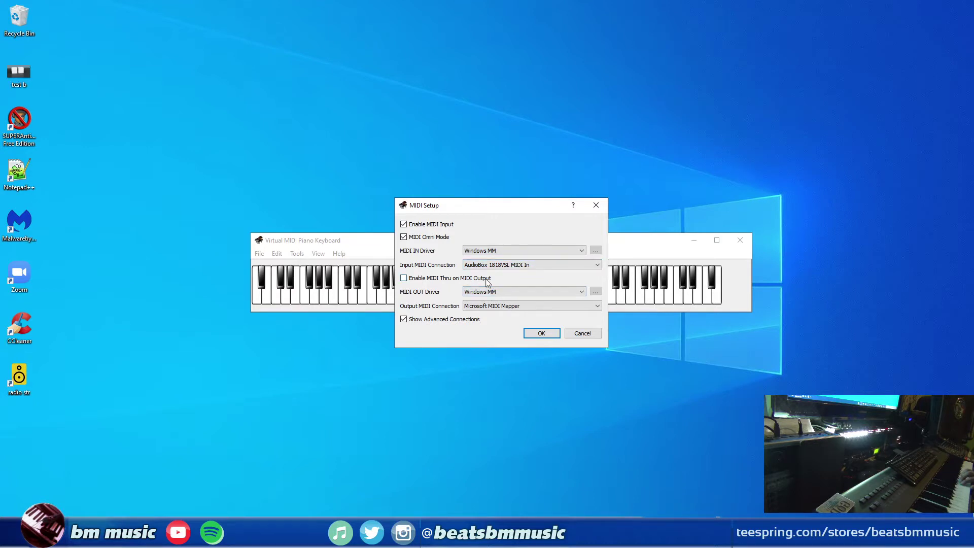
pyautogui.moveTo(511, 207); pyautogui.dragTo(506, 341)
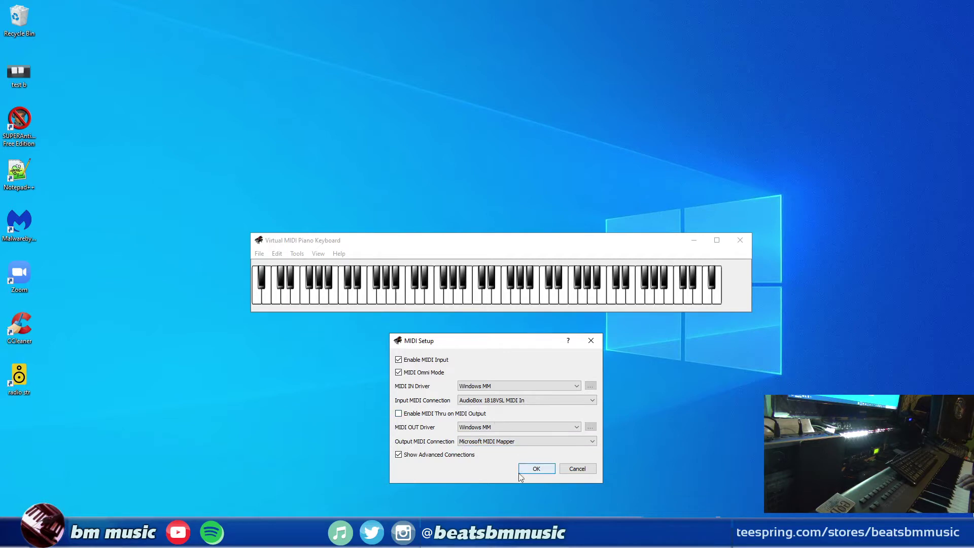
pyautogui.click(536, 470)
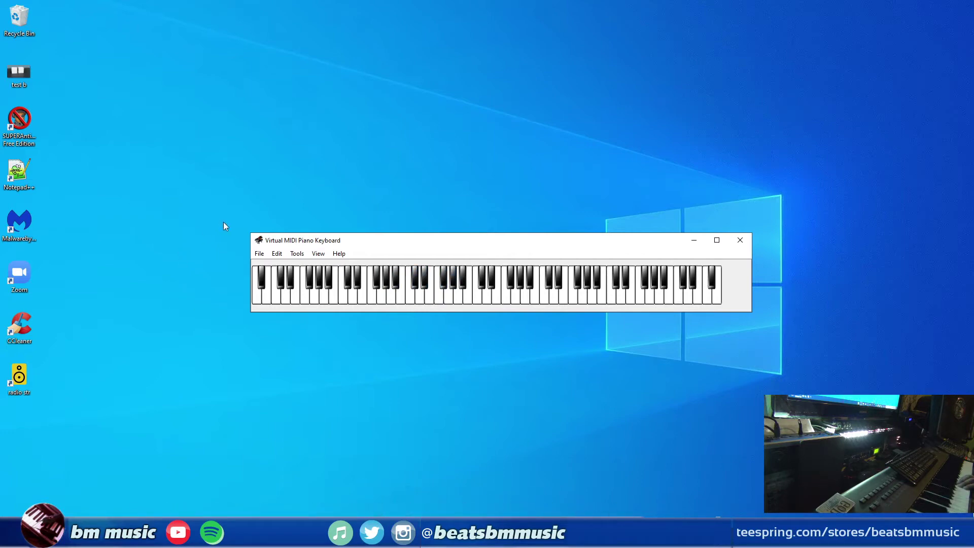
# Step: In Preferences, keep 88 keys starting on A, leave Always On Top off, and confirm
pyautogui.click(299, 253)
pyautogui.moveTo(277, 254)
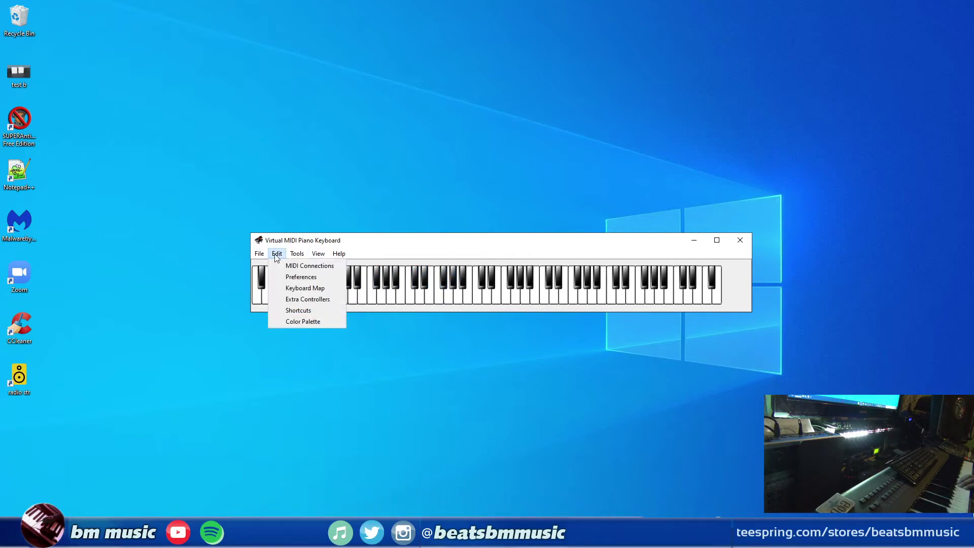
pyautogui.click(299, 277)
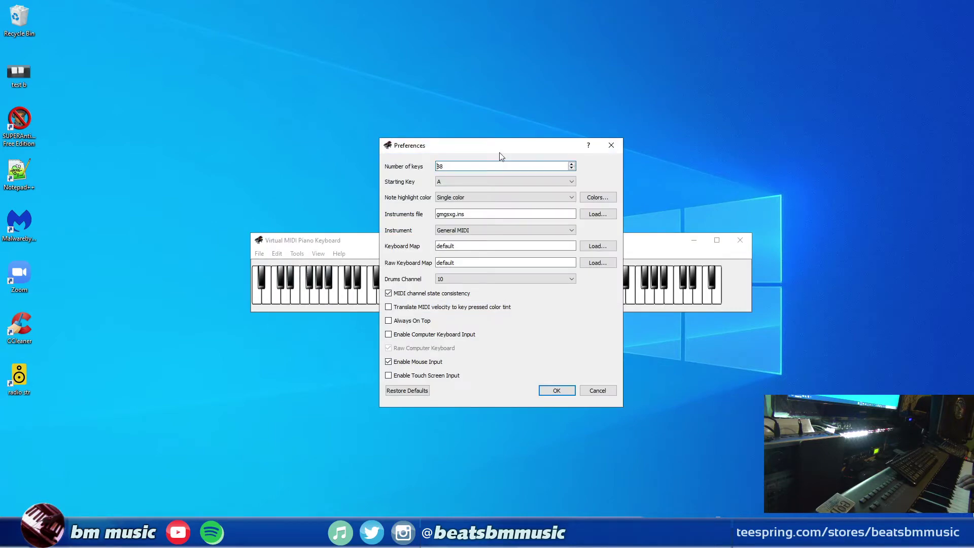
pyautogui.moveTo(502, 149); pyautogui.dragTo(544, 251)
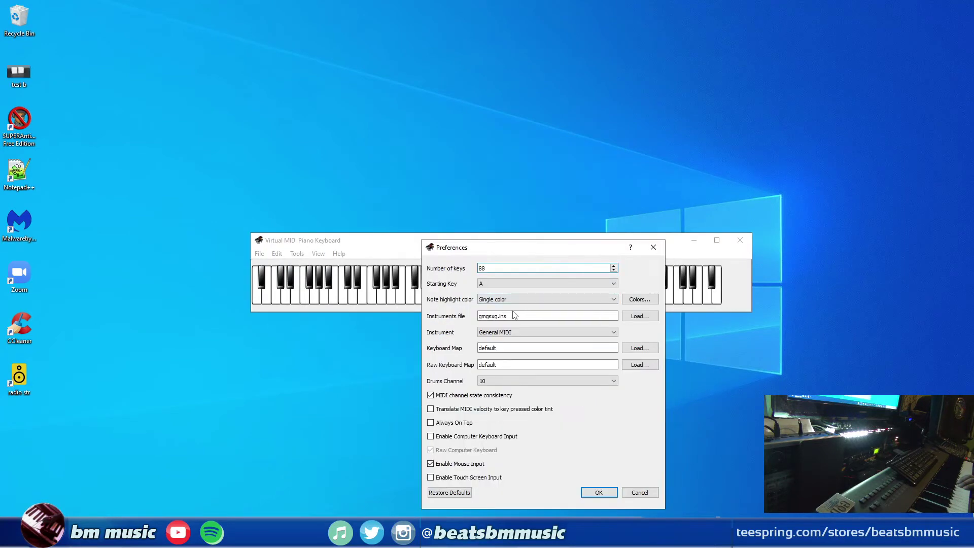
pyautogui.click(485, 267)
pyautogui.click(431, 424)
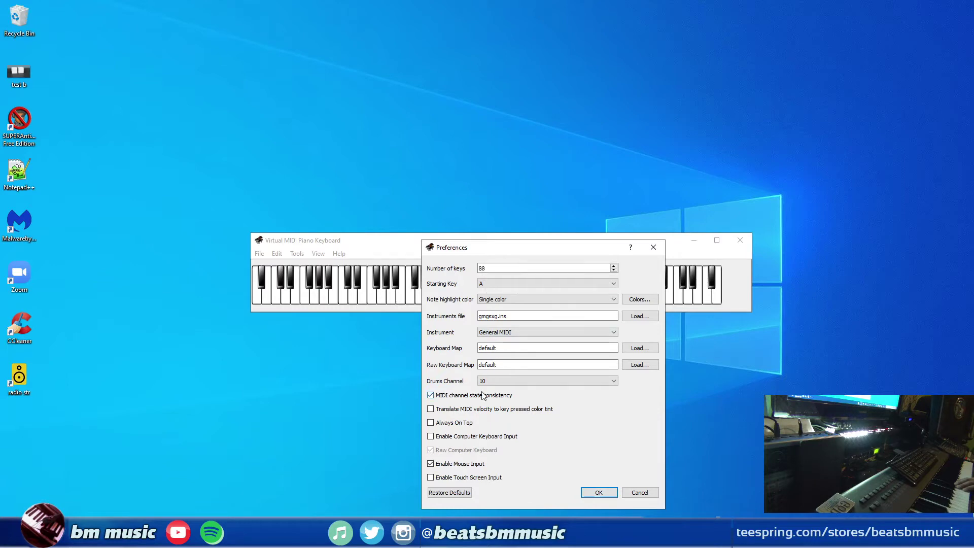
pyautogui.click(605, 489)
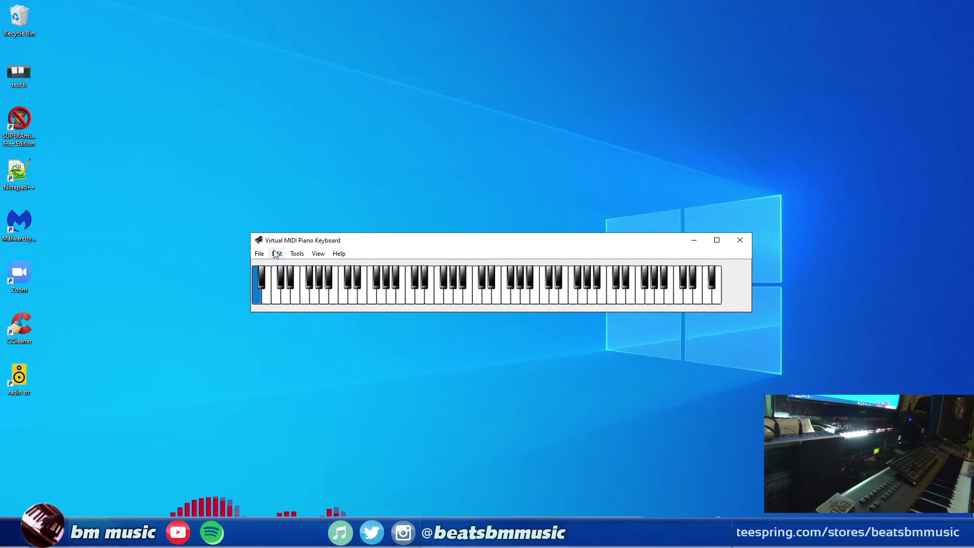
# Step: Lower the current controller value via Tools > Controllers > Controller Down
pyautogui.click(297, 255)
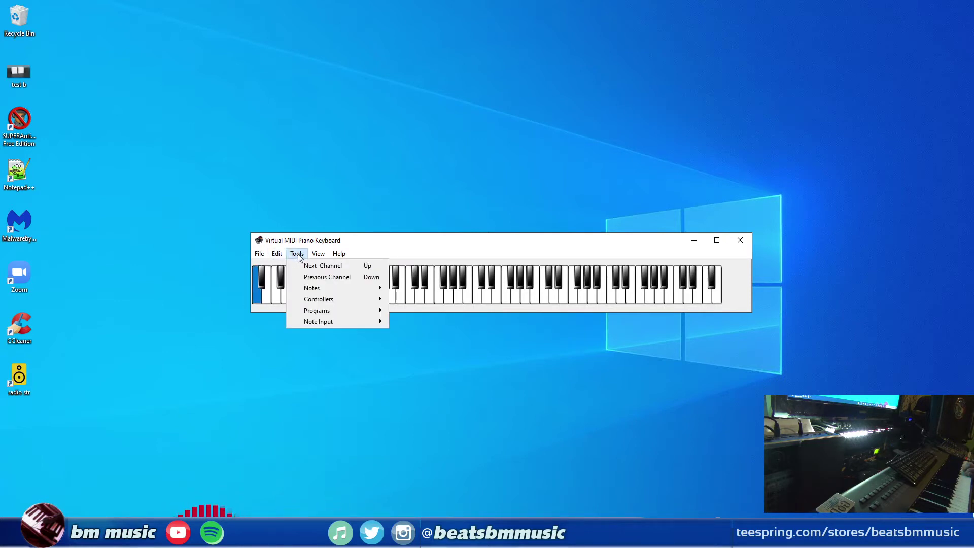
pyautogui.moveTo(311, 288)
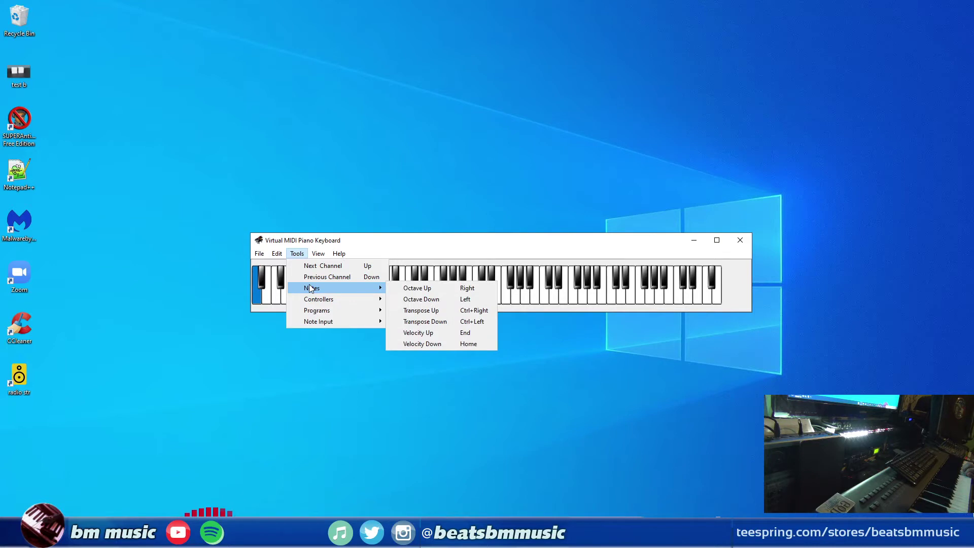
pyautogui.click(421, 299)
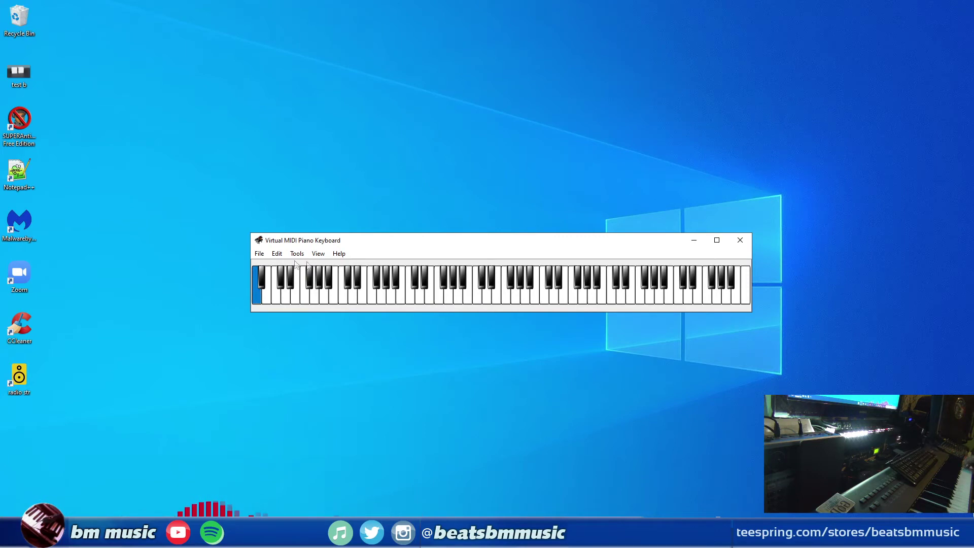
pyautogui.click(277, 254)
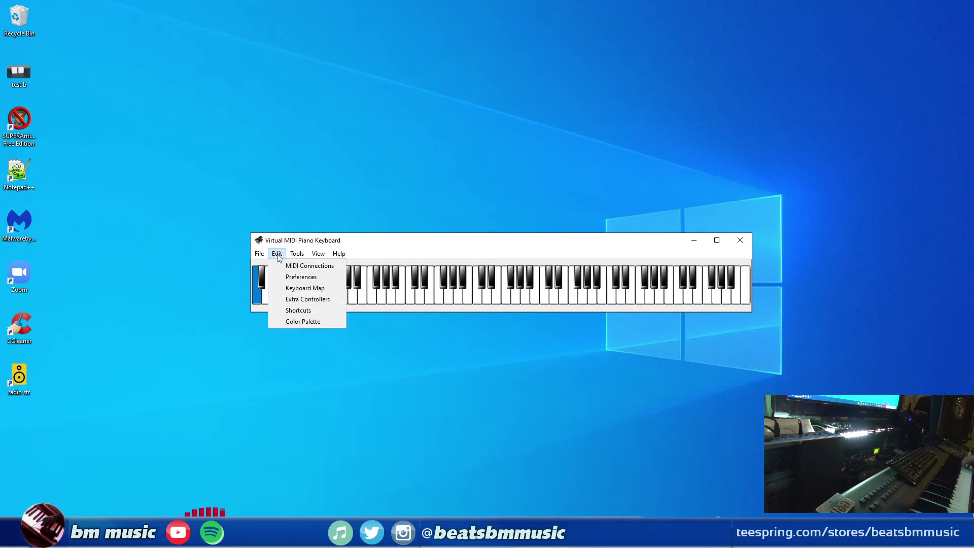
pyautogui.moveTo(291, 257)
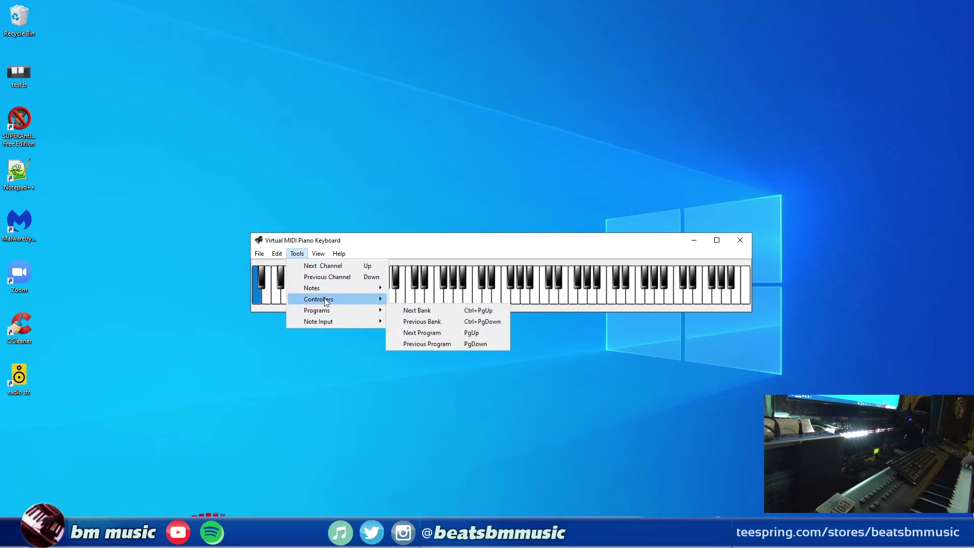
pyautogui.moveTo(326, 301)
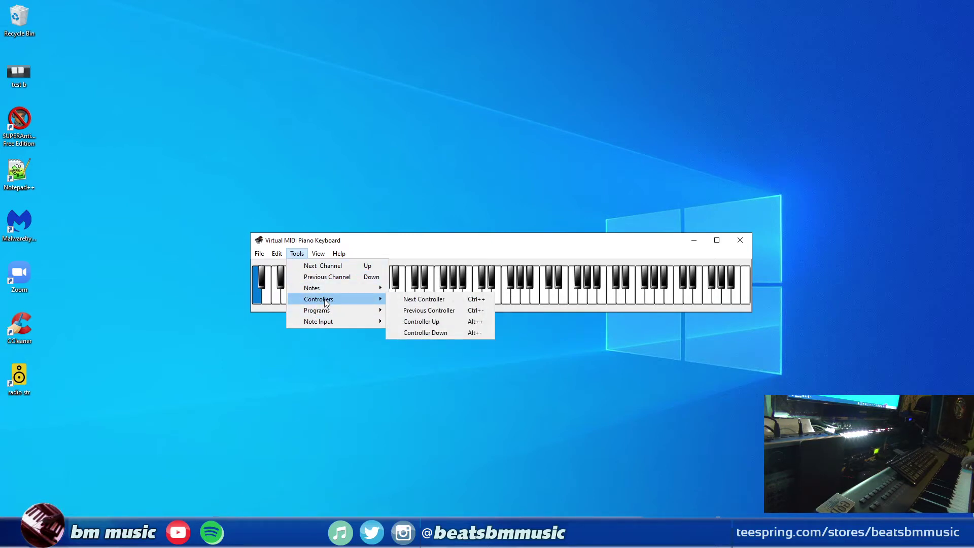
pyautogui.click(447, 329)
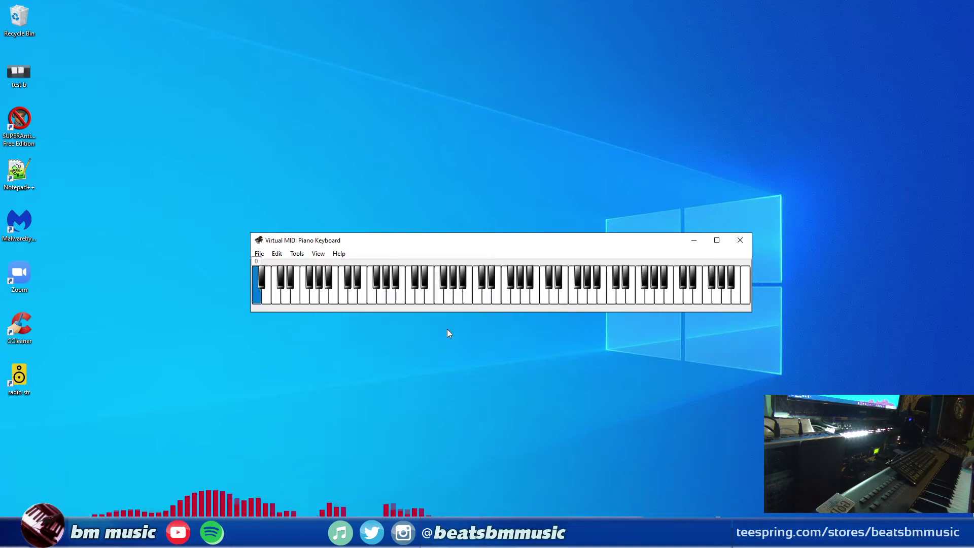
# Step: Browse the Edit menu for the MIDI Connections and Preferences options
pyautogui.click(276, 253)
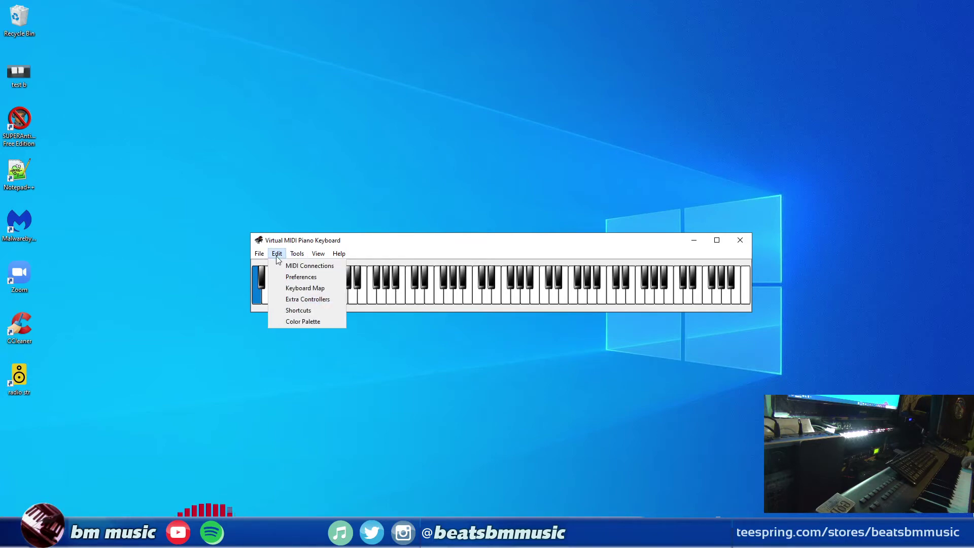
pyautogui.moveTo(295, 258)
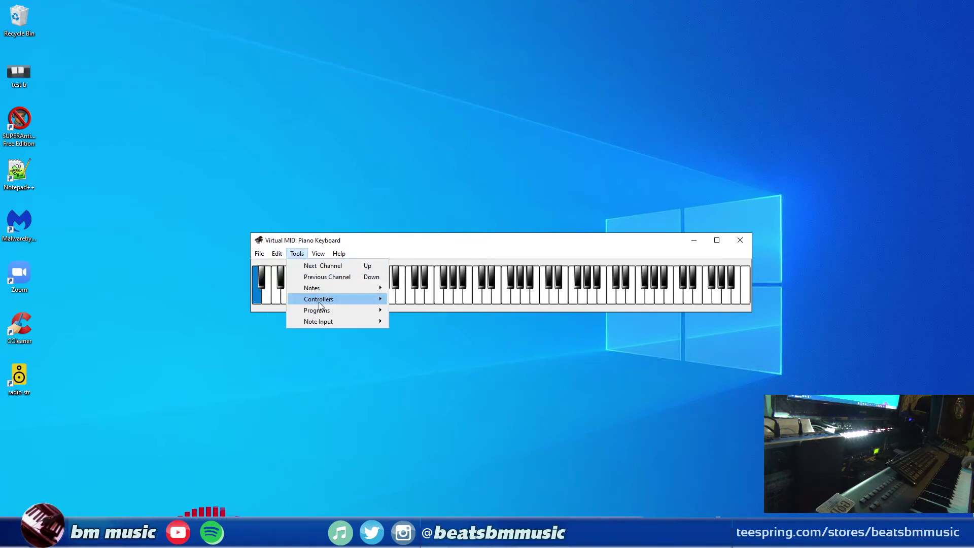
pyautogui.moveTo(320, 304)
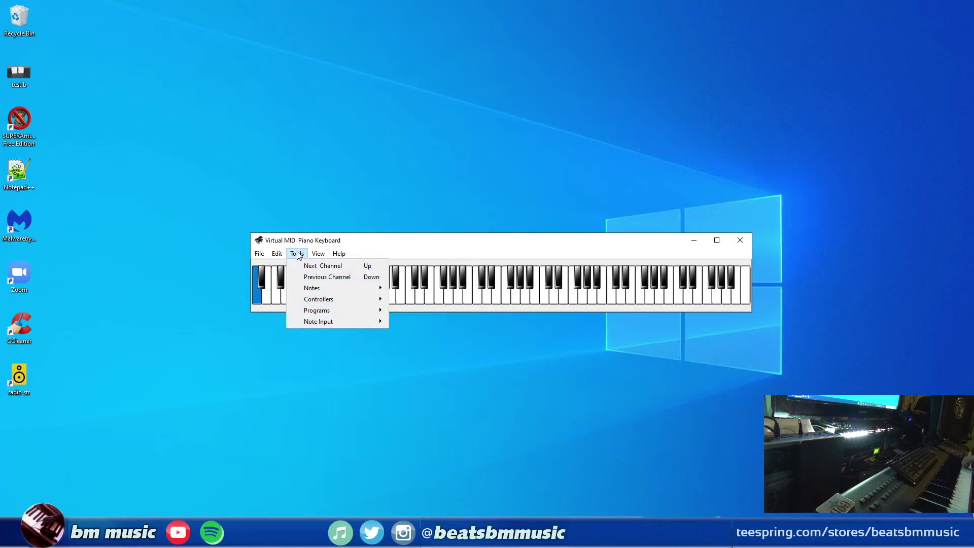
pyautogui.moveTo(325, 251)
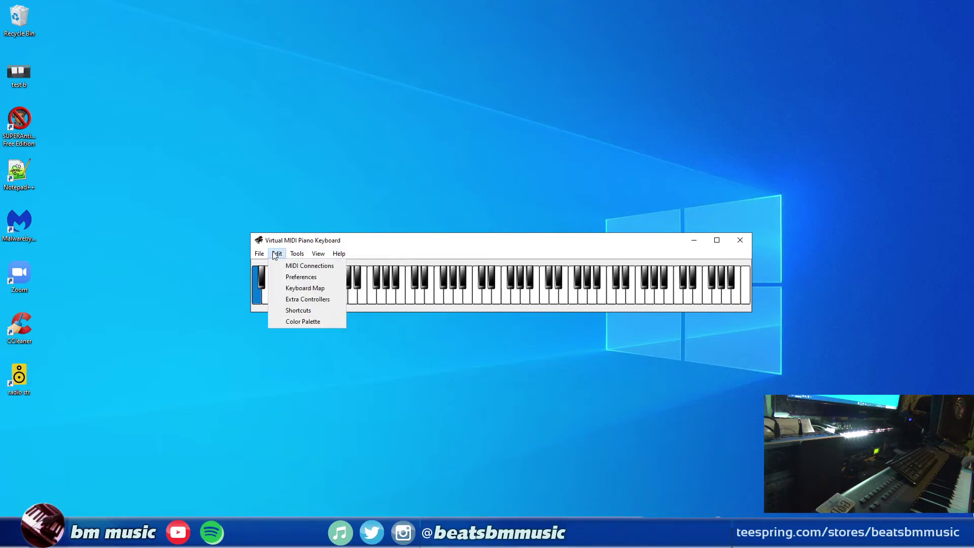
pyautogui.click(288, 267)
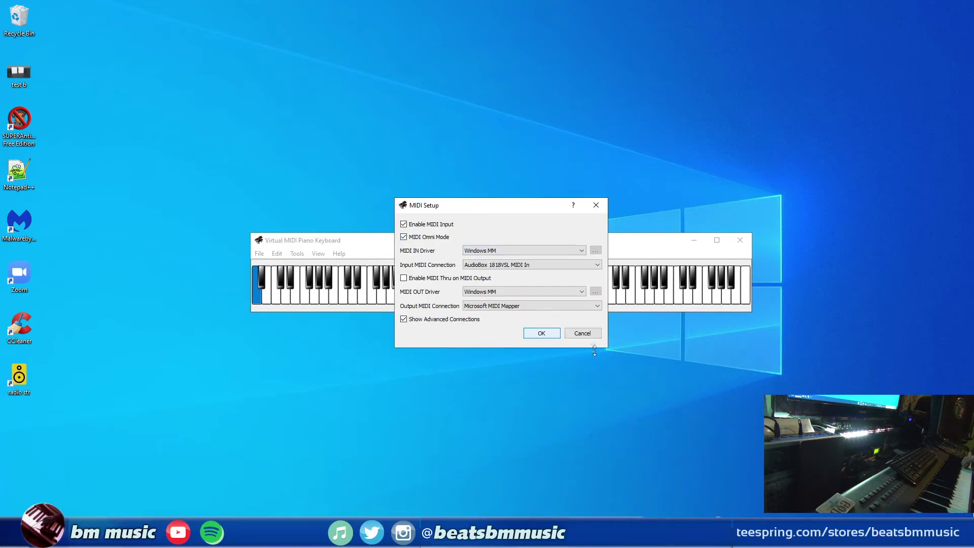
pyautogui.click(579, 336)
pyautogui.click(277, 254)
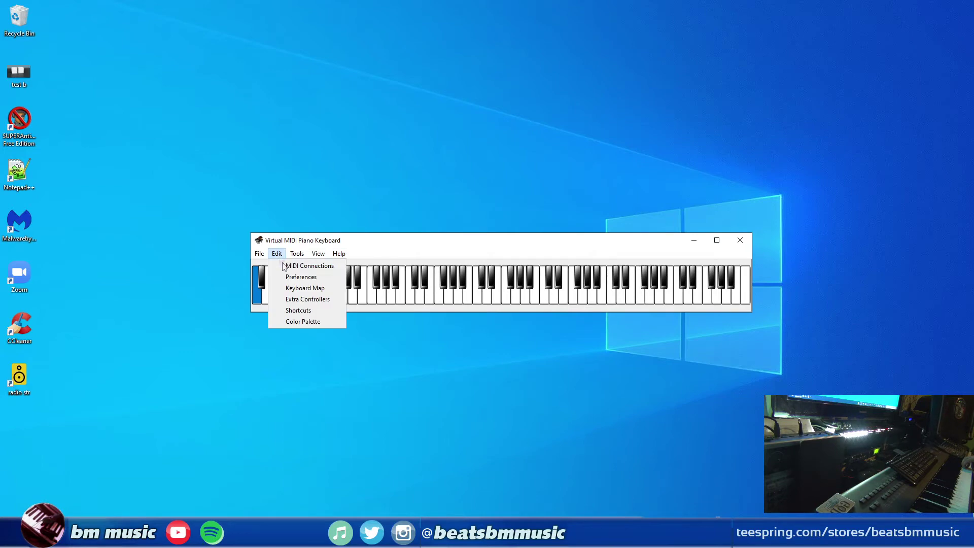
pyautogui.click(293, 278)
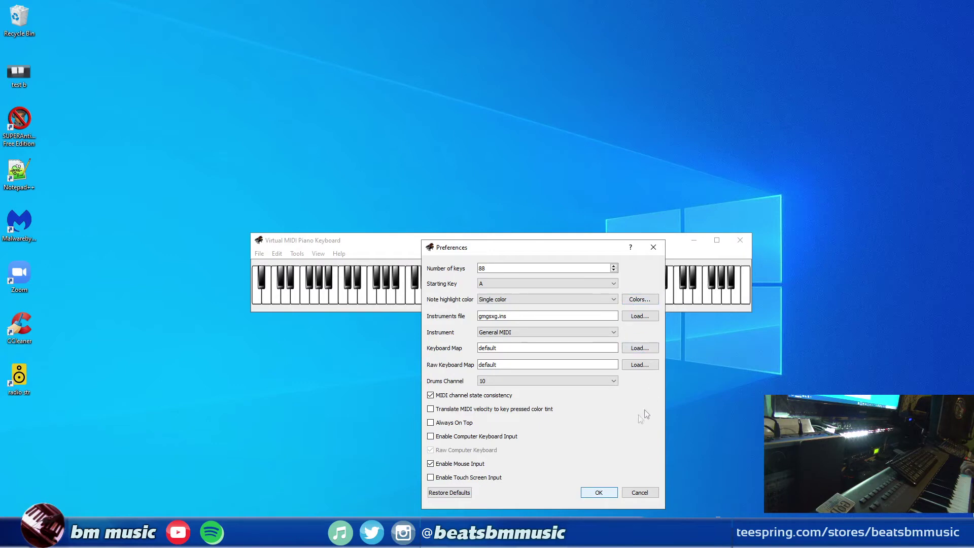
pyautogui.click(640, 492)
# Step: Lower the controller value once more with Controller Down
pyautogui.click(319, 254)
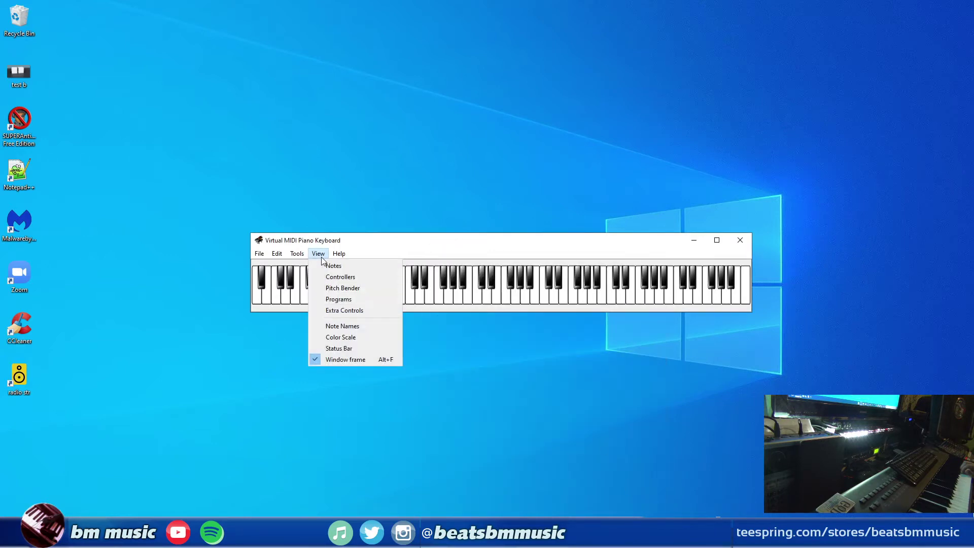
pyautogui.moveTo(300, 259)
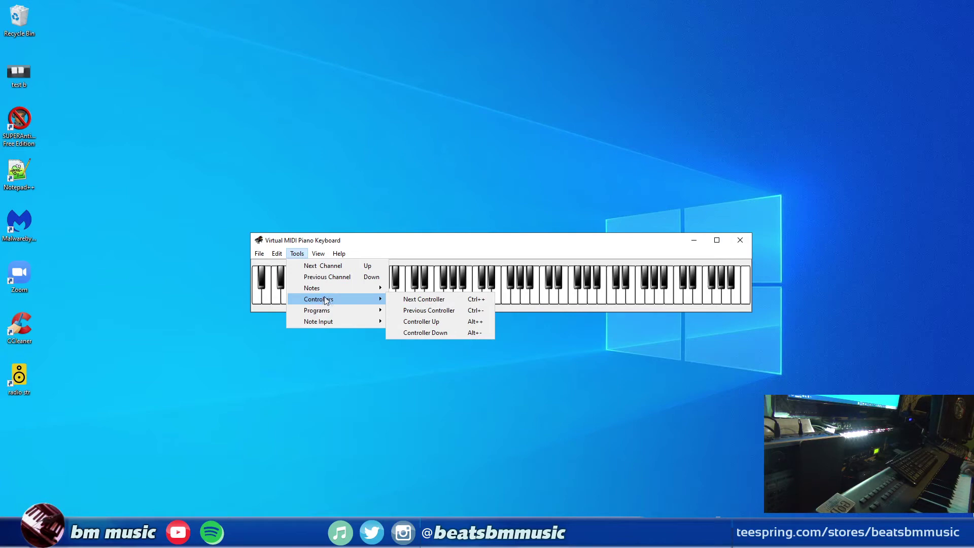
pyautogui.click(422, 333)
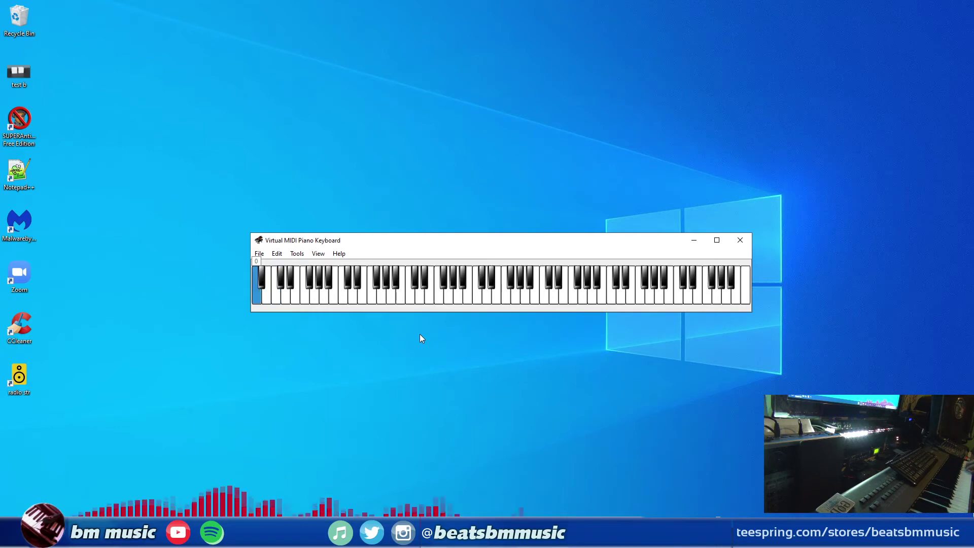
# Step: Check Tools > Note Input, play the external keyboard, and close VMPK
pyautogui.click(316, 253)
pyautogui.moveTo(297, 253)
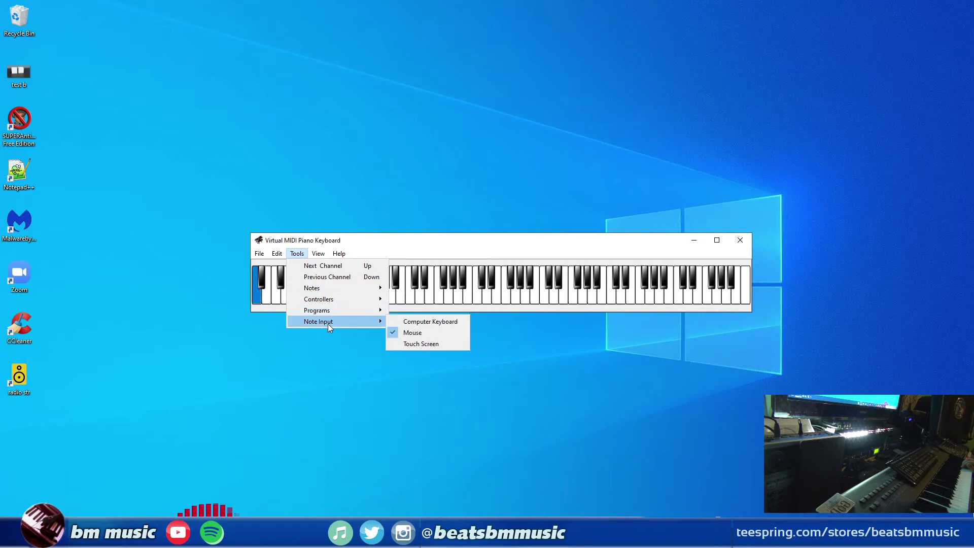
pyautogui.click(423, 227)
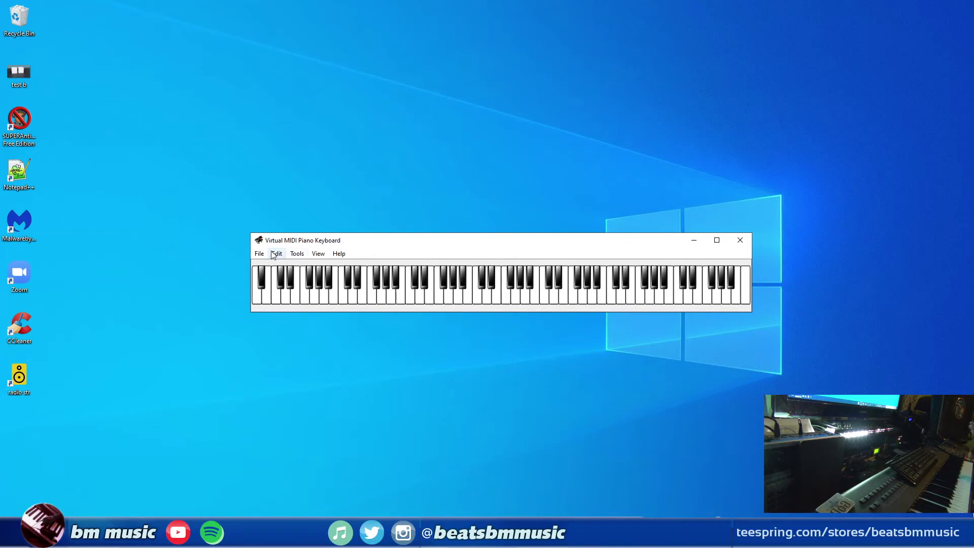
pyautogui.click(740, 242)
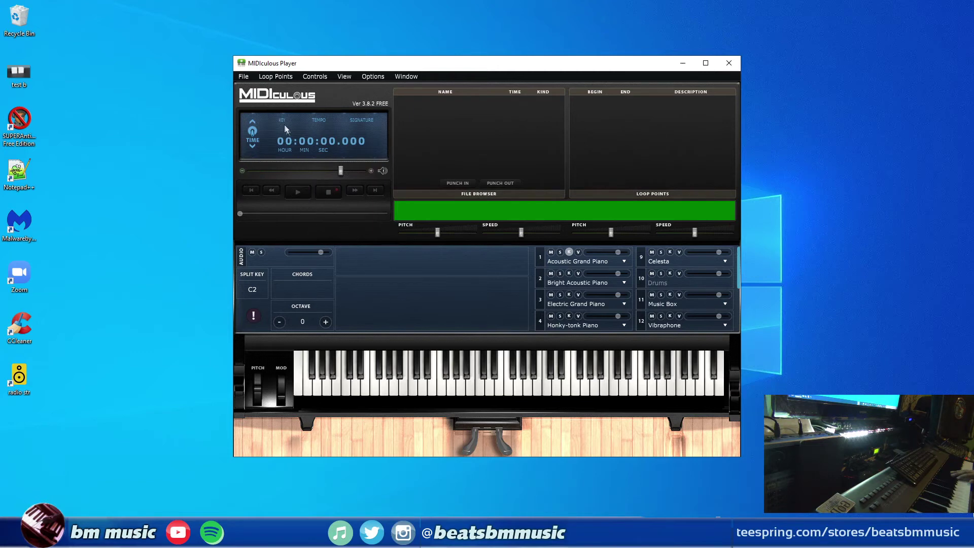
# Step: Set Number of Keys to 88 on the Common Preferences tab of Options > Preferences
pyautogui.click(381, 76)
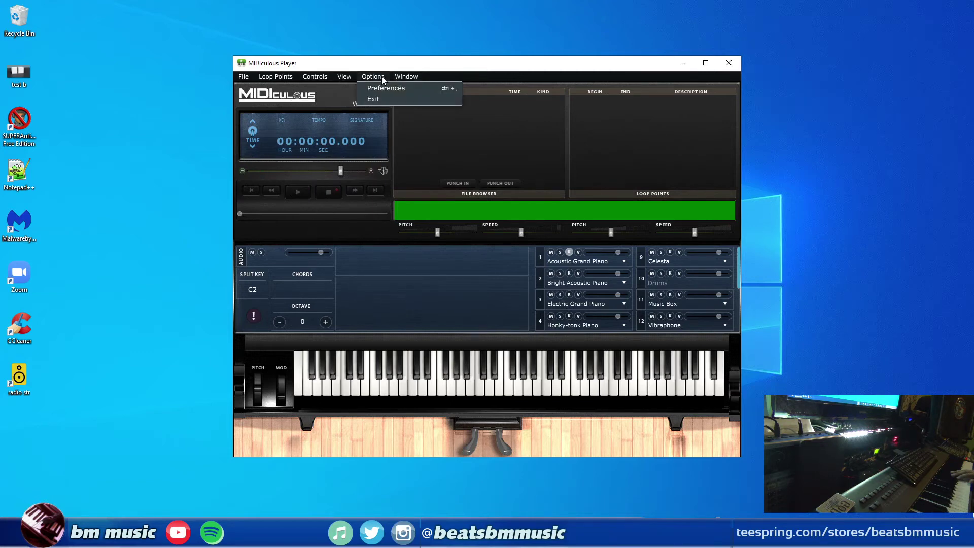
pyautogui.click(388, 90)
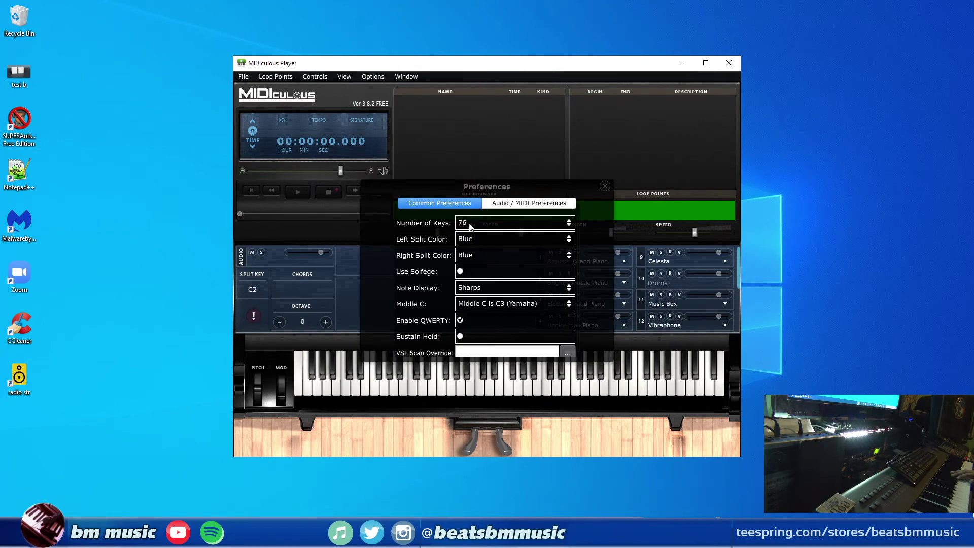
pyautogui.click(564, 229)
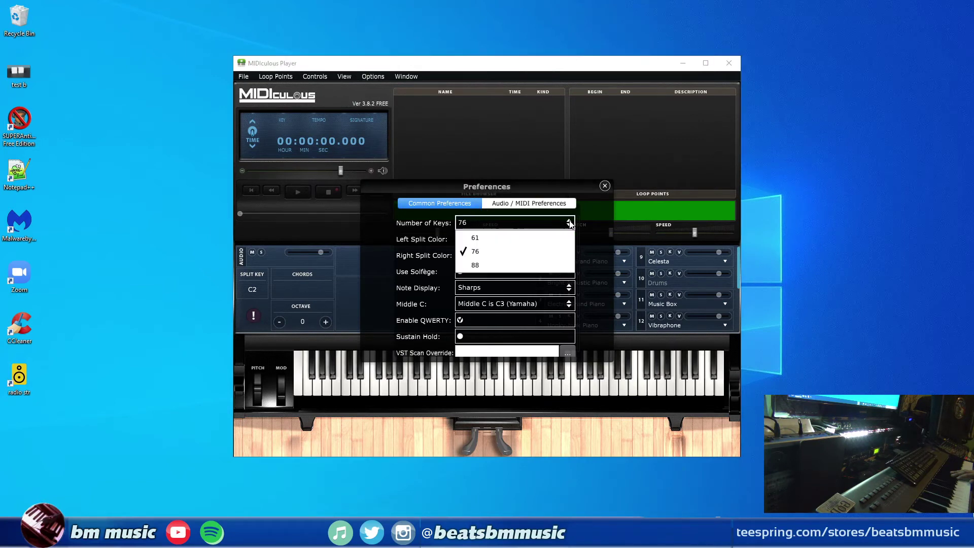
pyautogui.click(474, 264)
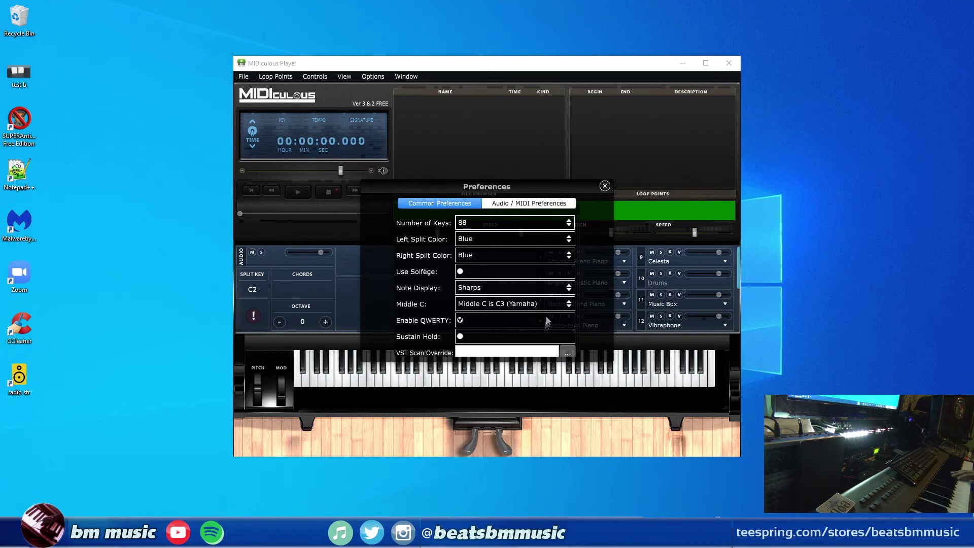
pyautogui.click(518, 204)
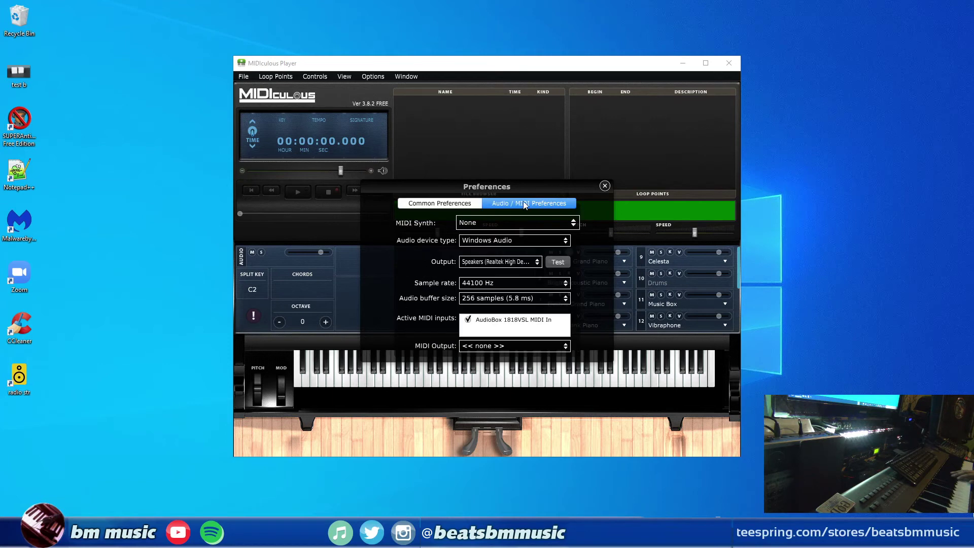
# Step: Play a test sound, then toggle the AudioBox 1818VSL MIDI In input off and back on
pyautogui.click(551, 264)
pyautogui.click(467, 320)
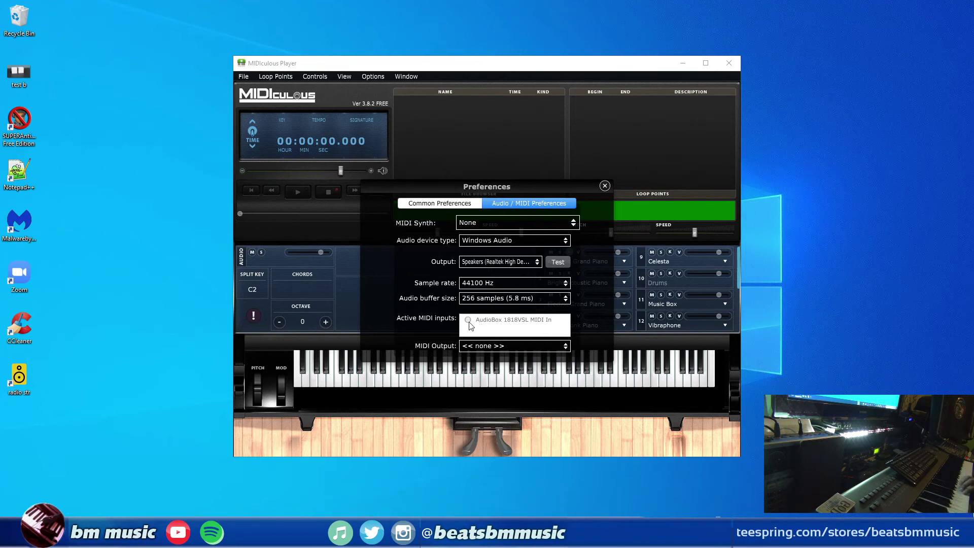
pyautogui.click(469, 320)
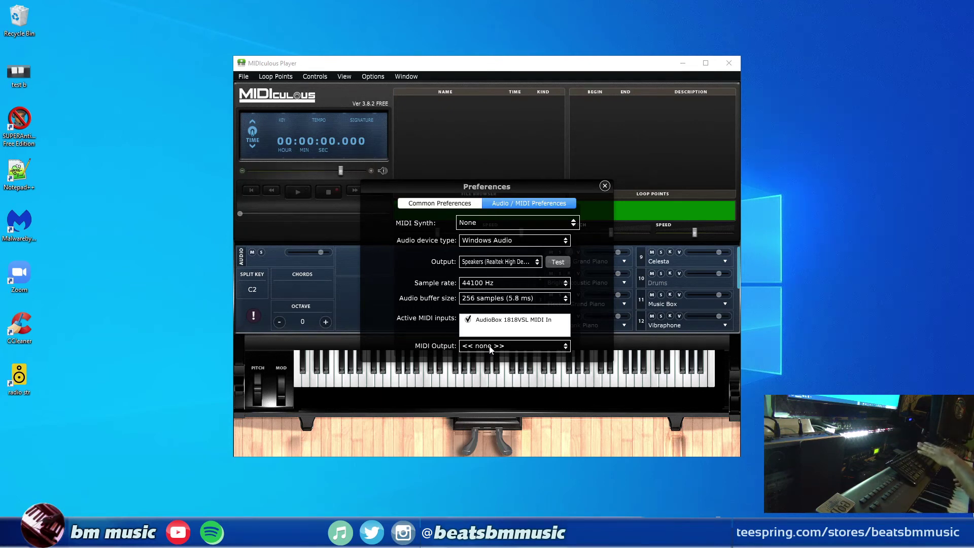
# Step: Leave MIDI Output at << none >>, close Preferences, and minimize MIDIculous Player
pyautogui.click(490, 347)
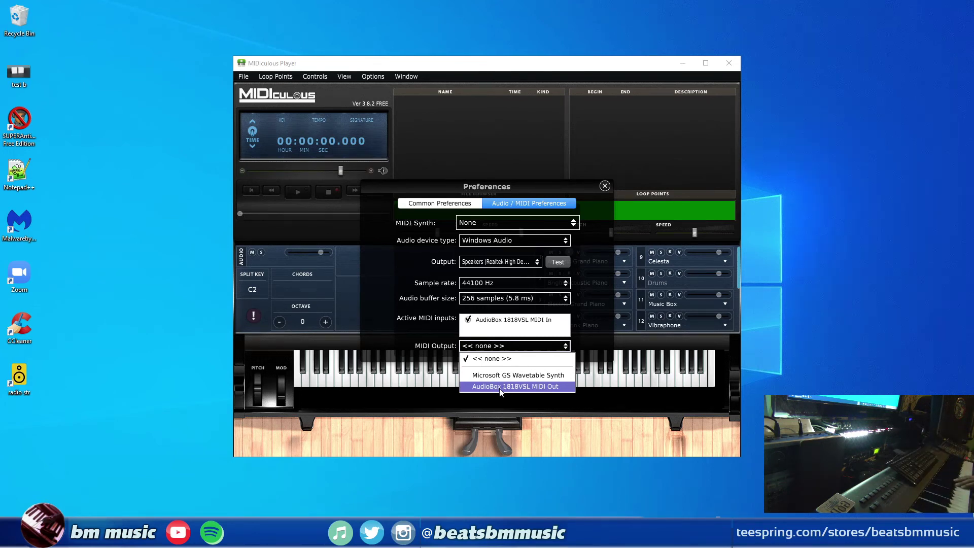
pyautogui.click(598, 344)
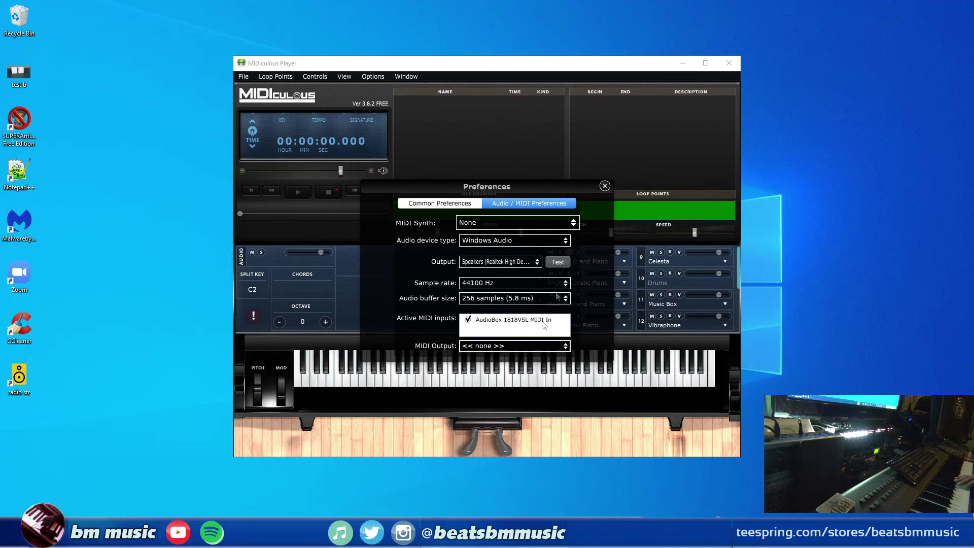
pyautogui.click(605, 186)
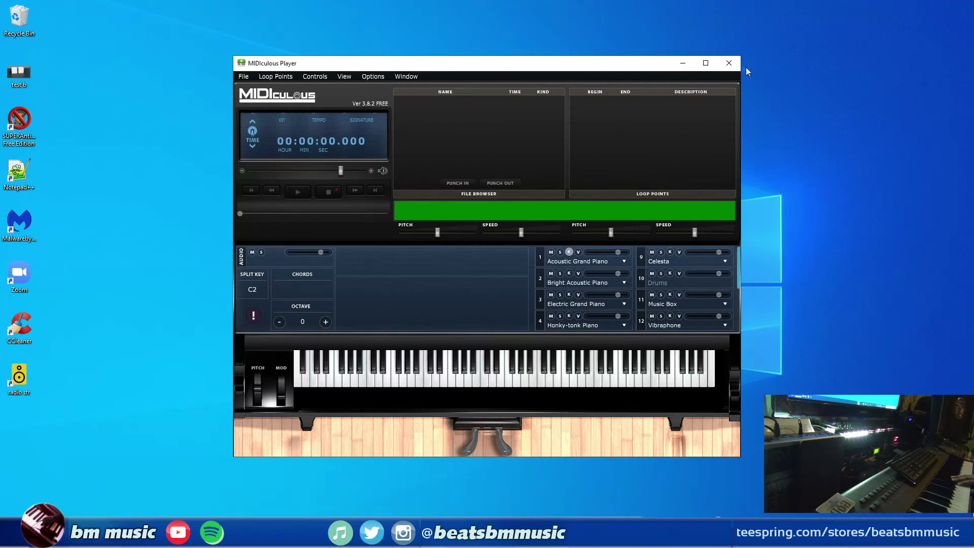
pyautogui.click(682, 63)
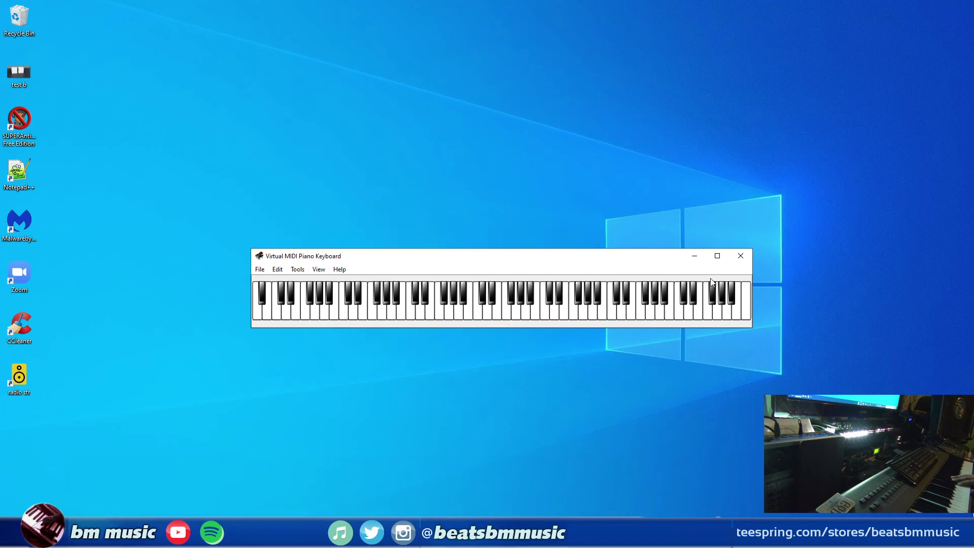
# Step: Close the Virtual MIDI Piano Keyboard window, then close MIDIculous Player, leaving the empty desktop
pyautogui.click(741, 256)
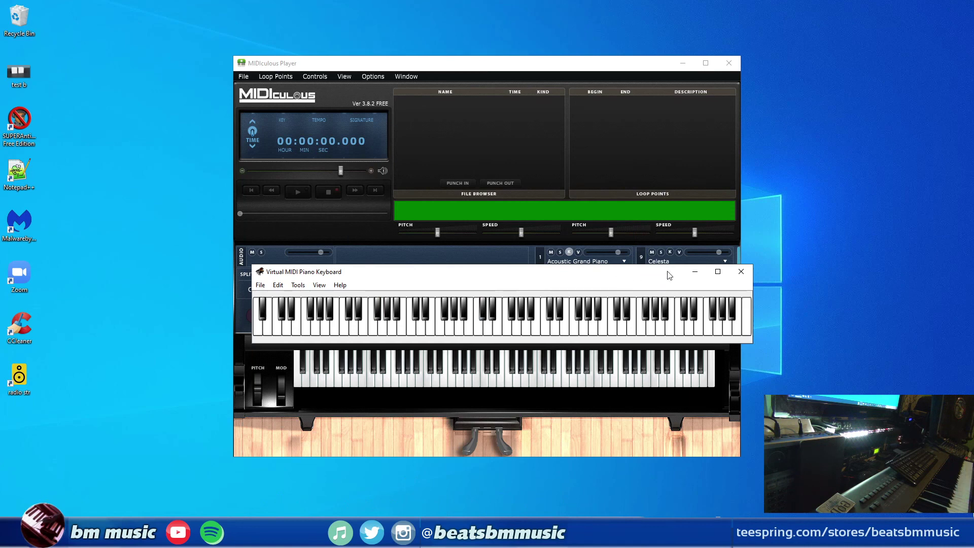
pyautogui.click(737, 274)
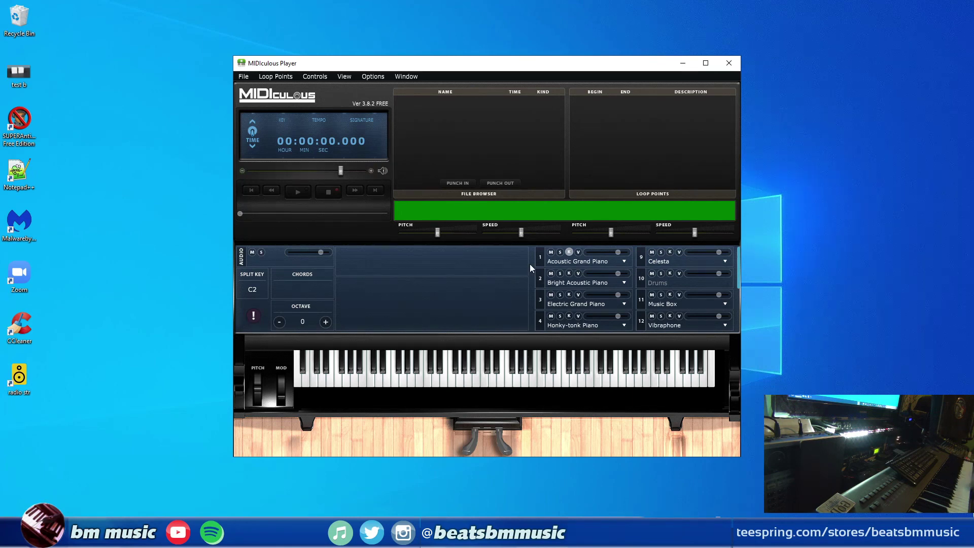
pyautogui.click(729, 63)
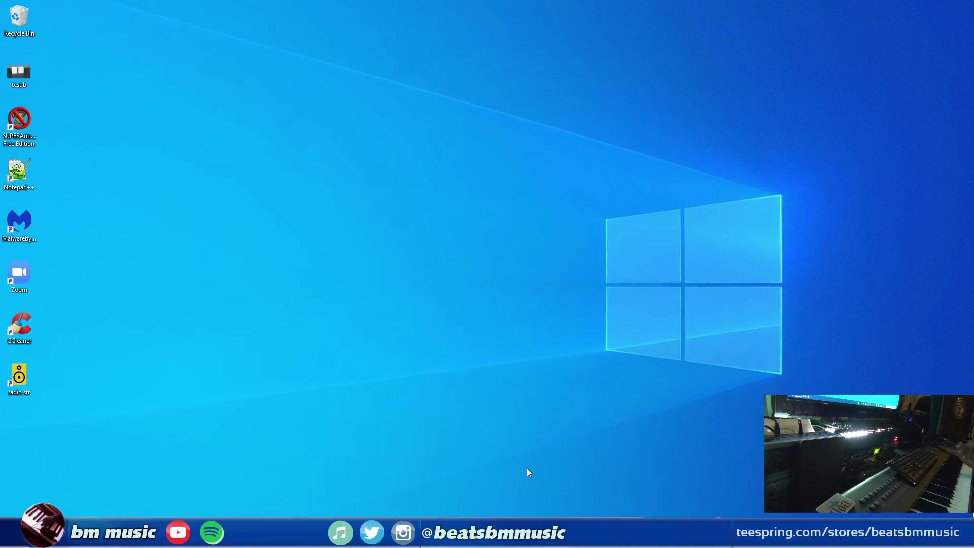
# Step: Switch to the OBS Studio window with Alt+Tab and drag it up and to the right
pyautogui.hotkey('alt', 'Tab')
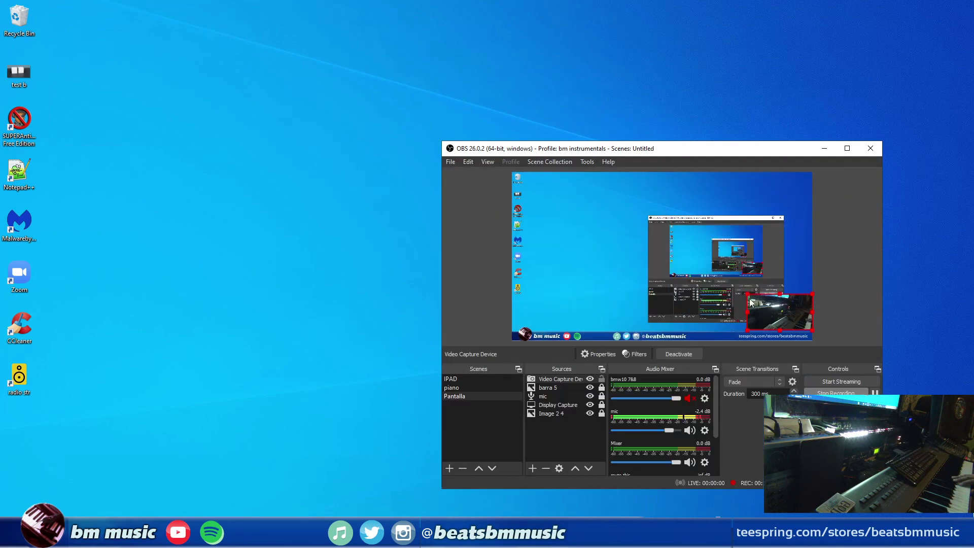
pyautogui.moveTo(703, 152); pyautogui.dragTo(736, 138)
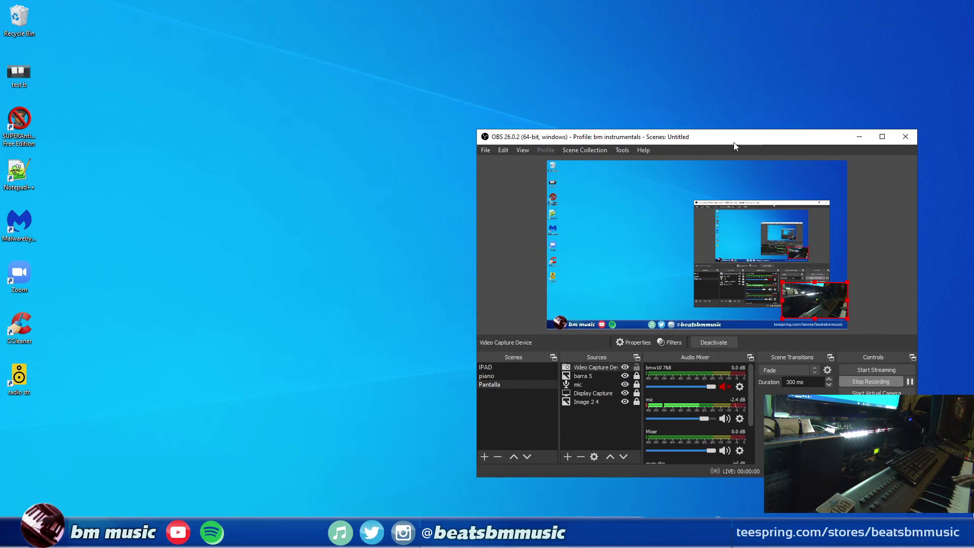